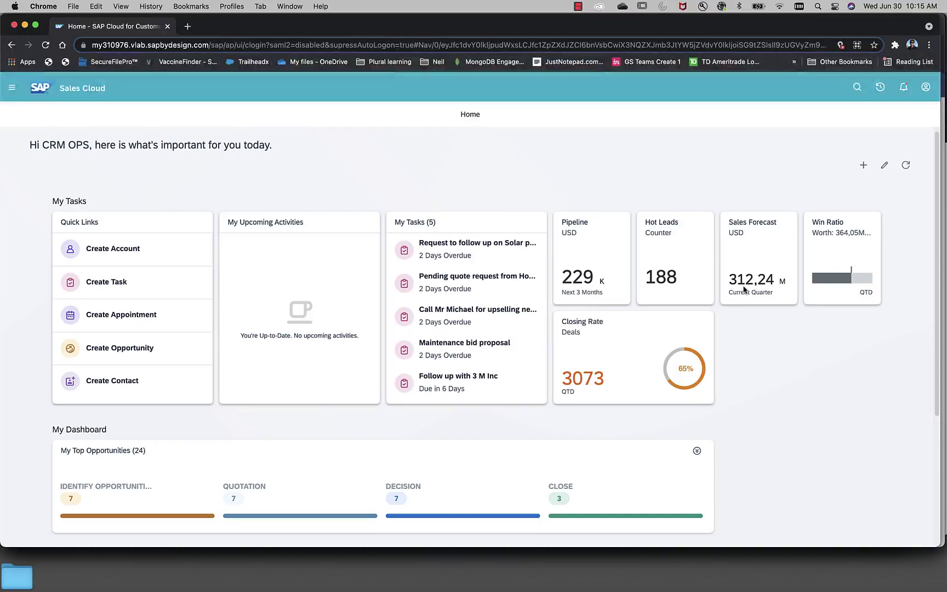
- Bring up the Teams work-week calendar and dismiss the account details panel
key("super+alt+2")
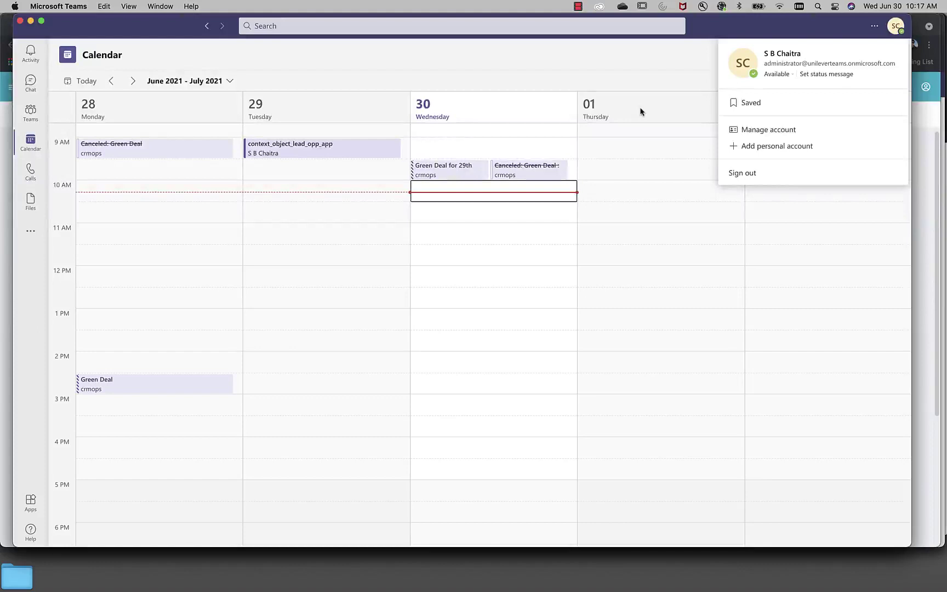
left_click(629, 59)
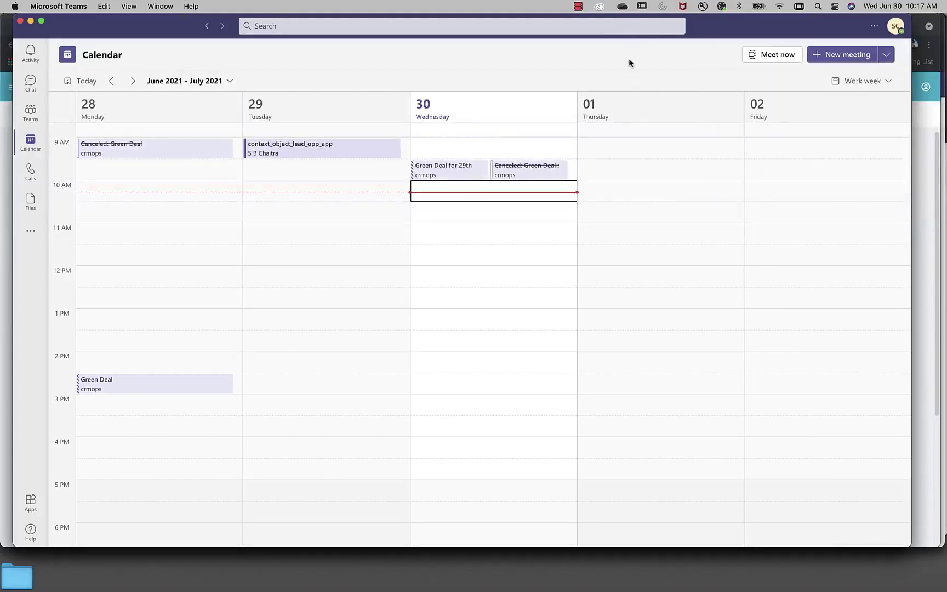
- Back in Sales Cloud, expand My Top Opportunities to list all 24 deals by stage
key("super+Tab")
key("super+Tab")
key("super+Tab")
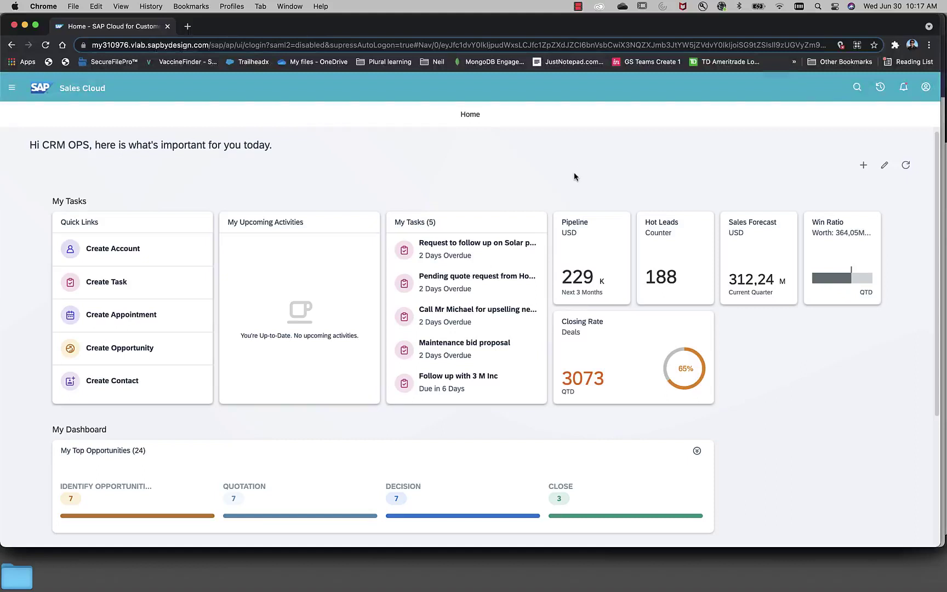
scroll(574, 179, "down", 1)
scroll(574, 179, "down", 1)
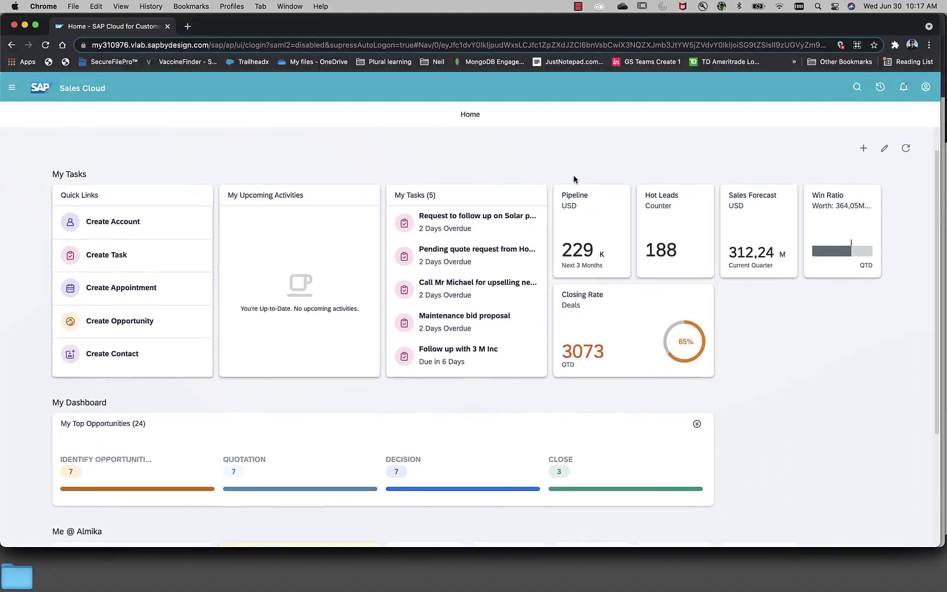
scroll(574, 180, "down", 5)
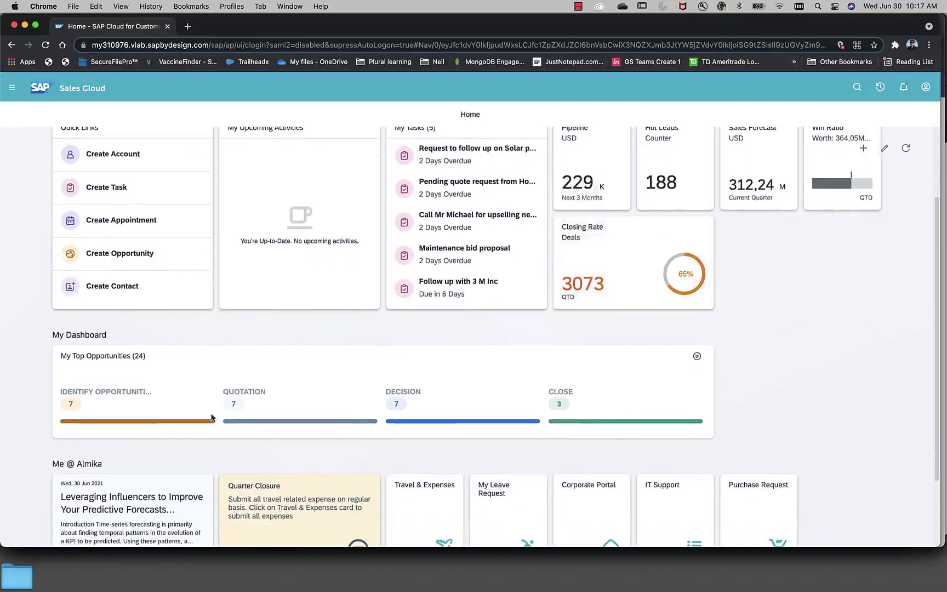
left_click(697, 357)
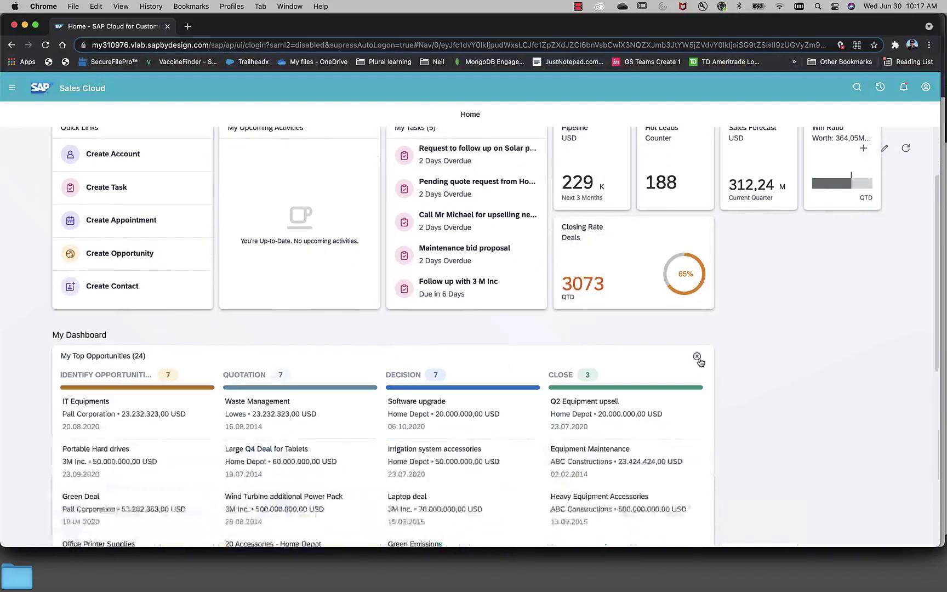
scroll(698, 360, "down", 7)
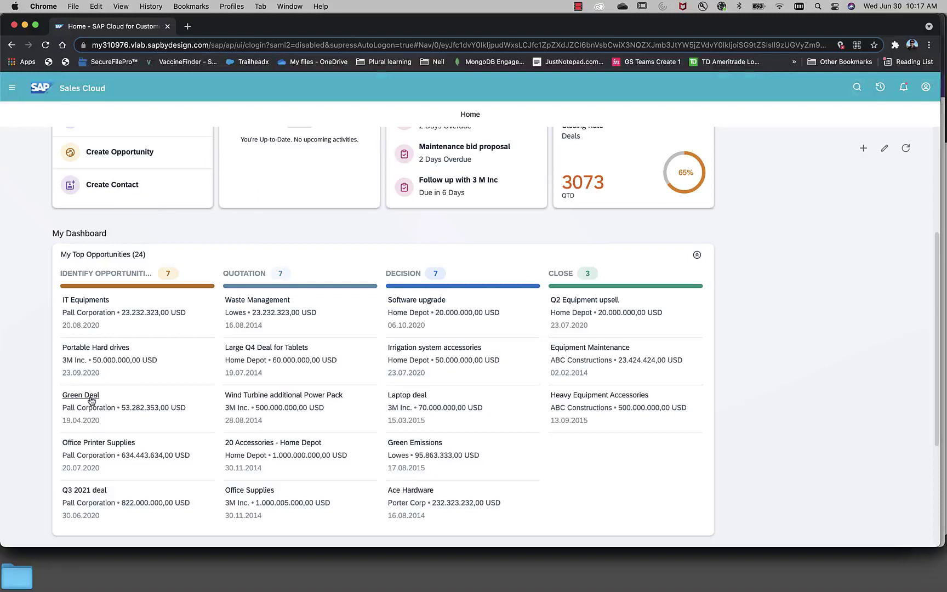
- Preview Green Deal, check its Electric Bike and Mountain Bike M500 products, then open it full page
left_click(91, 399)
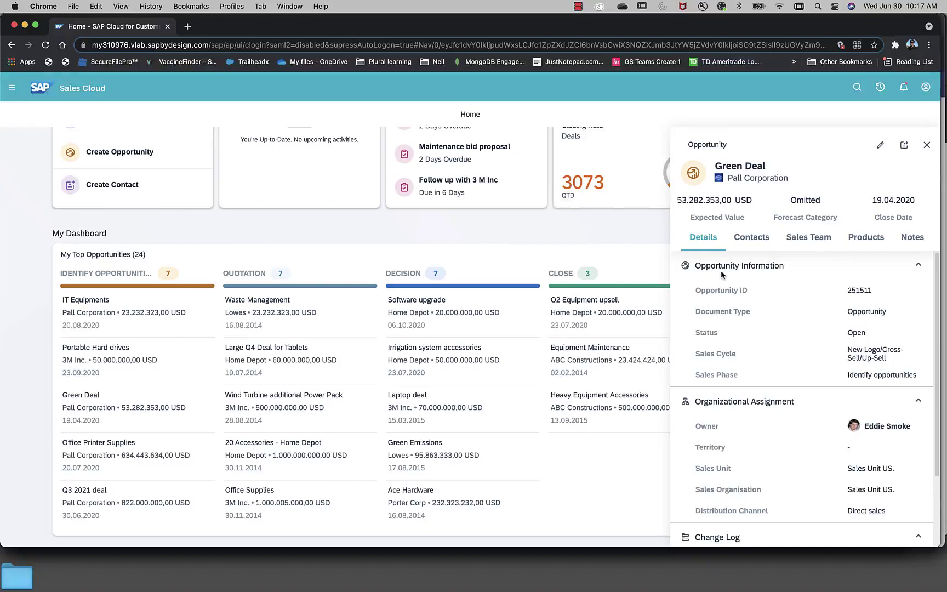
scroll(768, 453, "down", 3)
scroll(769, 456, "up", 3)
left_click(860, 239)
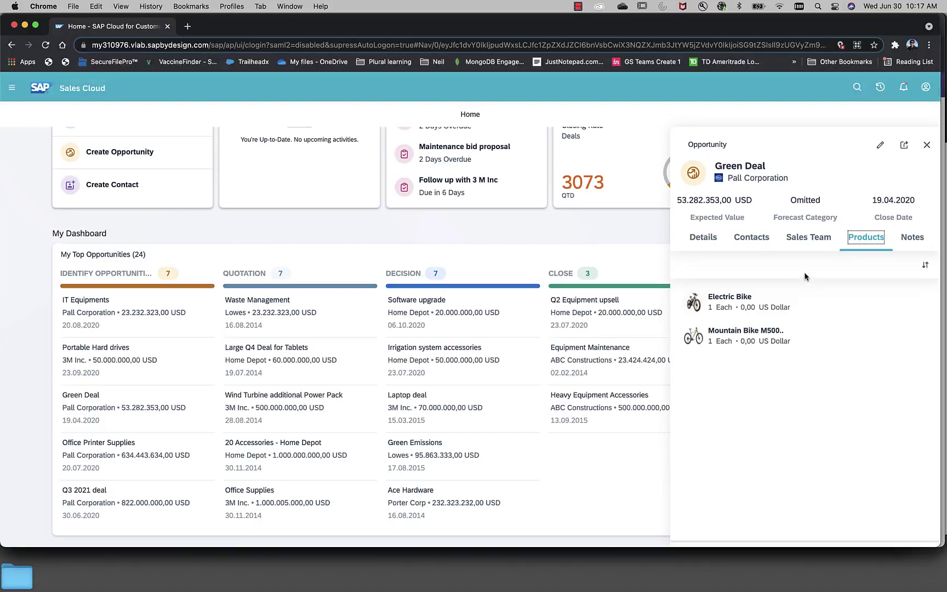
left_click(905, 145)
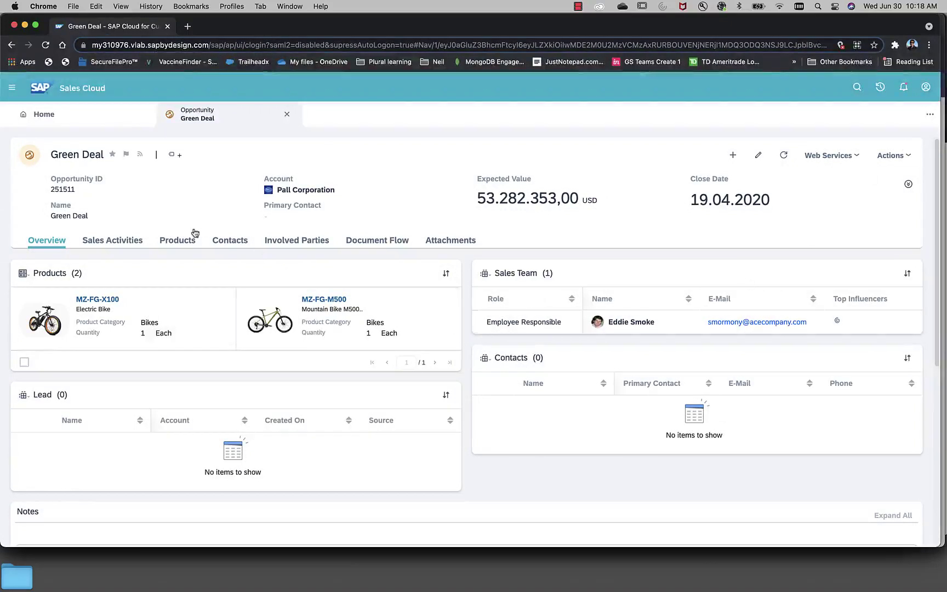
- From Green Deal's Sales Activities, start a new appointment prefilled for 30.06.2021 23:00–23:30
left_click(110, 242)
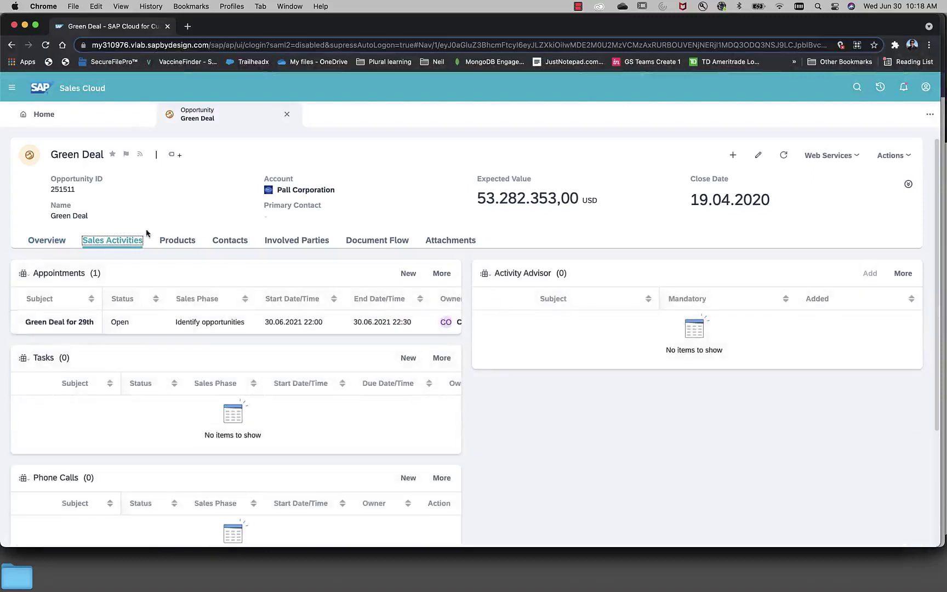
left_click(409, 274)
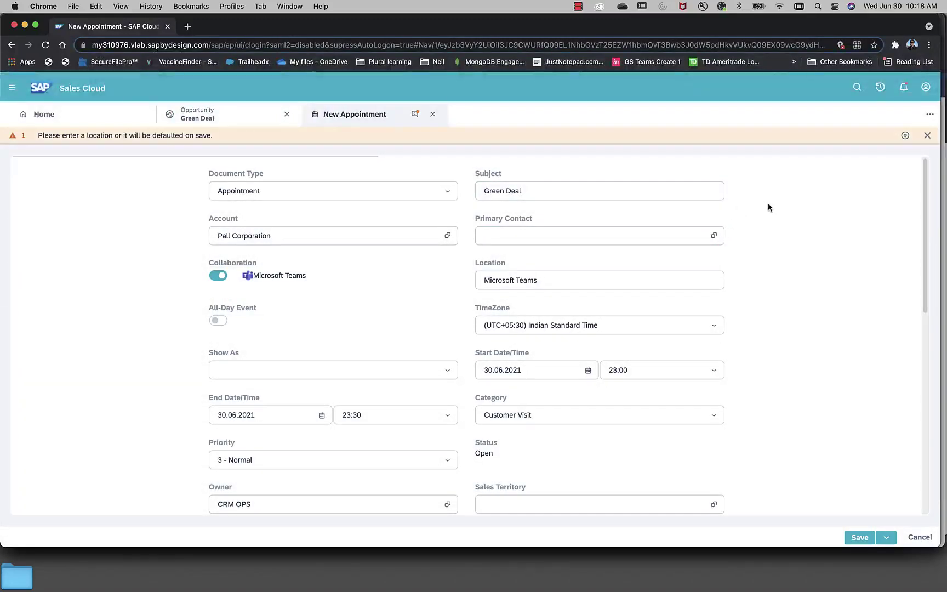
- Append ': upsell opportunity for e bike batteries' to the subject and keep Teams collaboration on
left_click(548, 193)
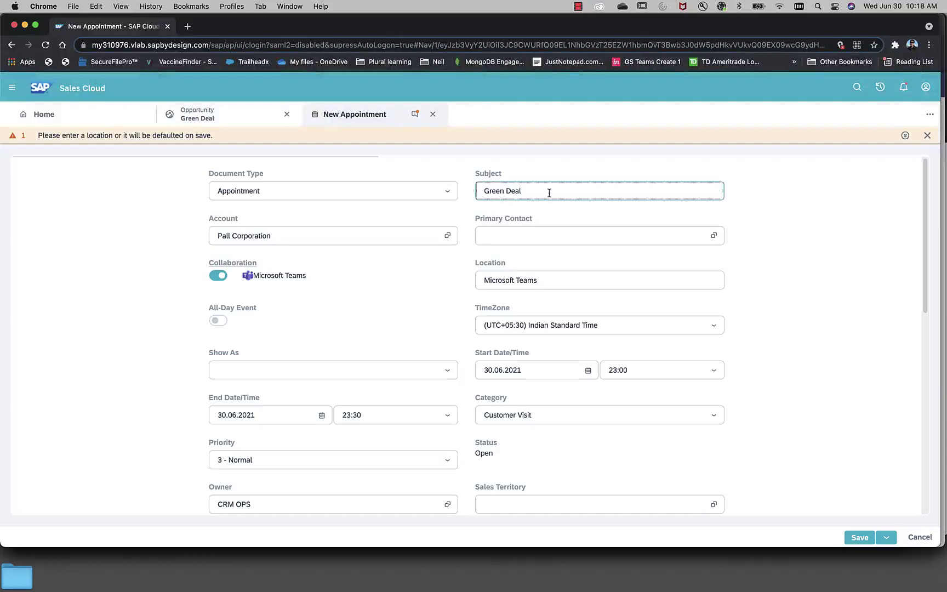
type("fo")
type(": upsell o")
type("pportunity ")
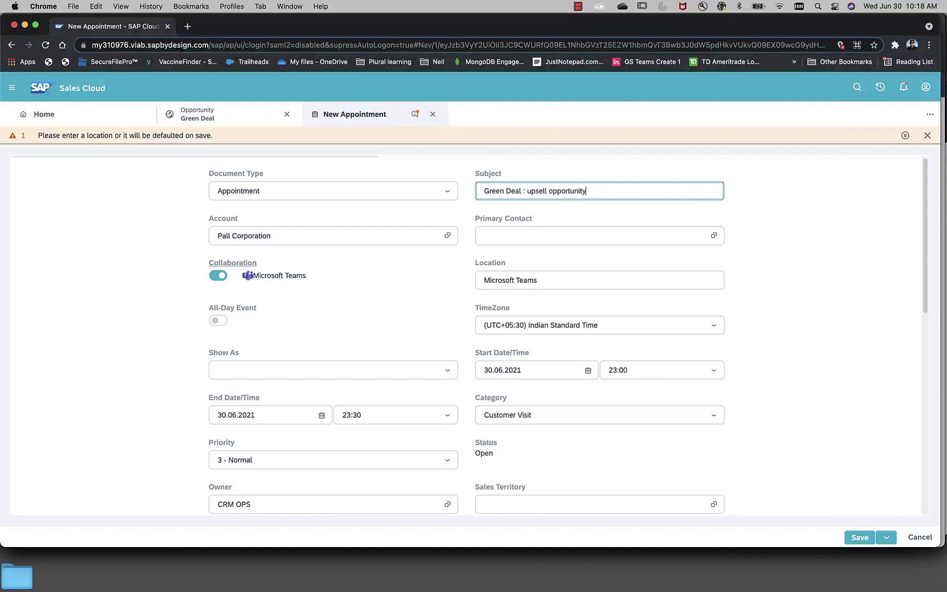
type("for e bike batteries")
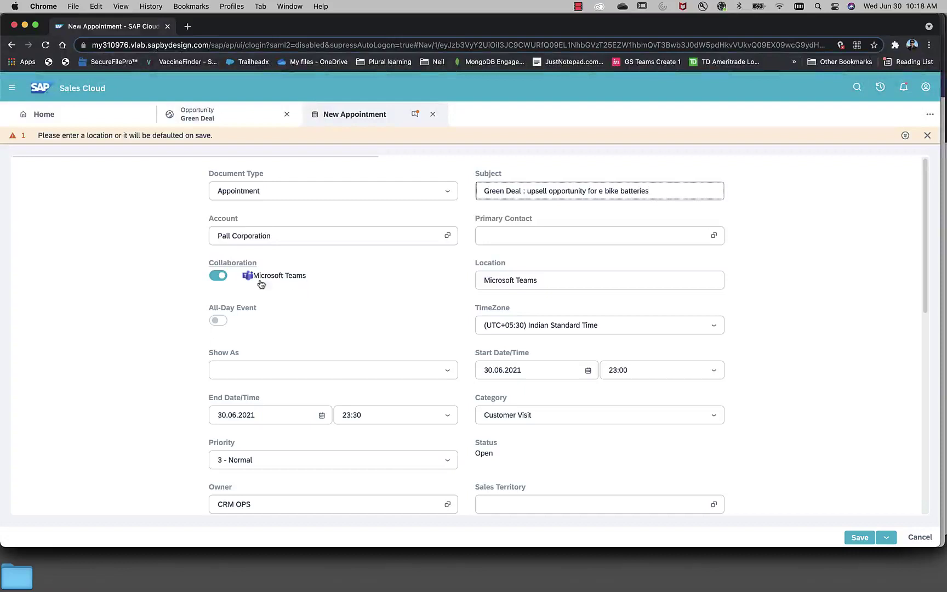
left_click(218, 278)
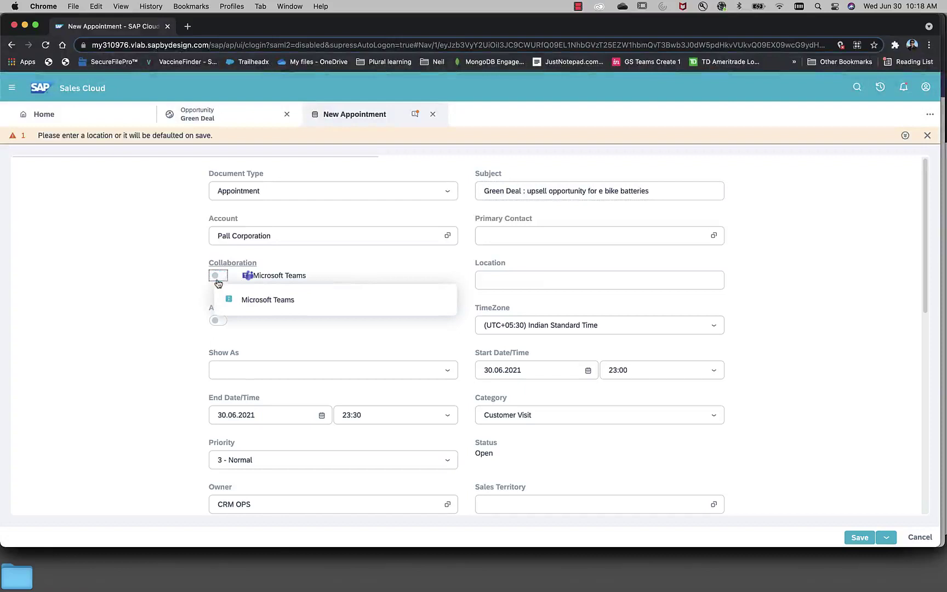
left_click(217, 278)
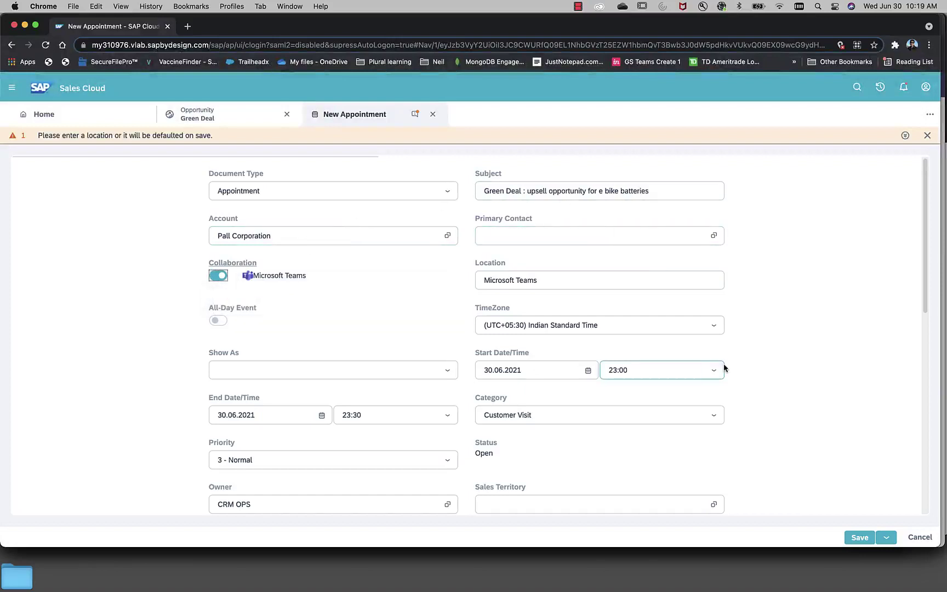
scroll(724, 368, "down", 10)
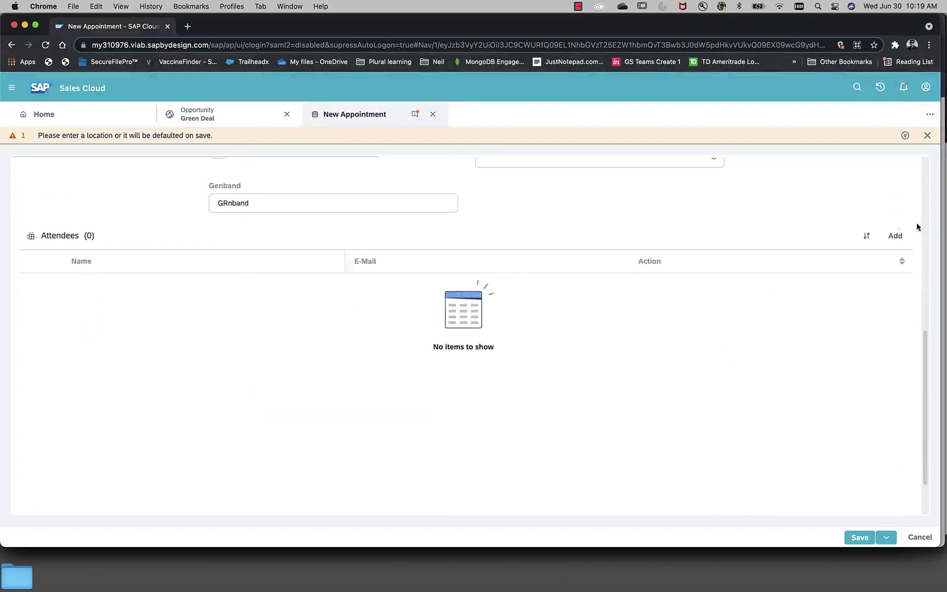
- Add the recent contact as an attendee and save the appointment
left_click(897, 235)
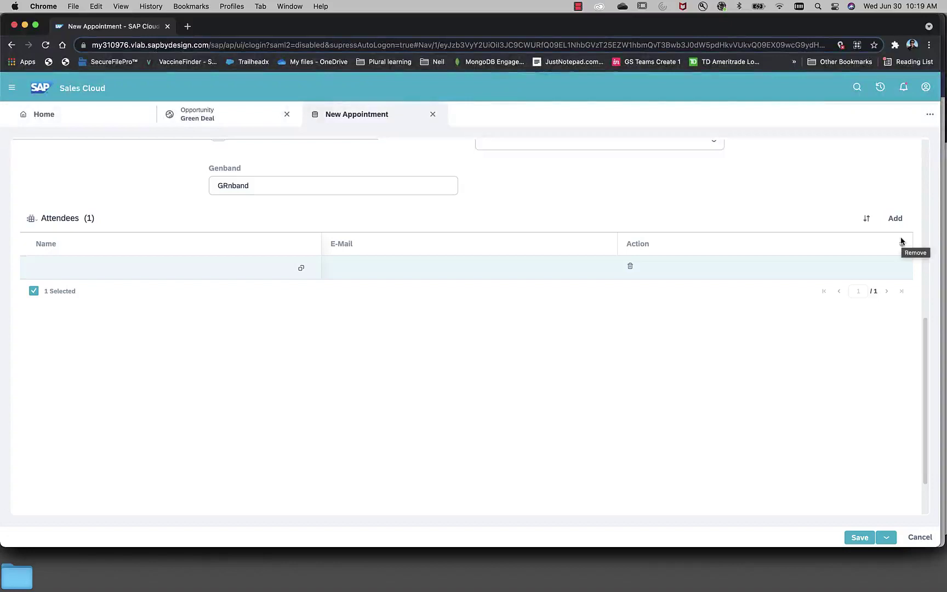
left_click(221, 265)
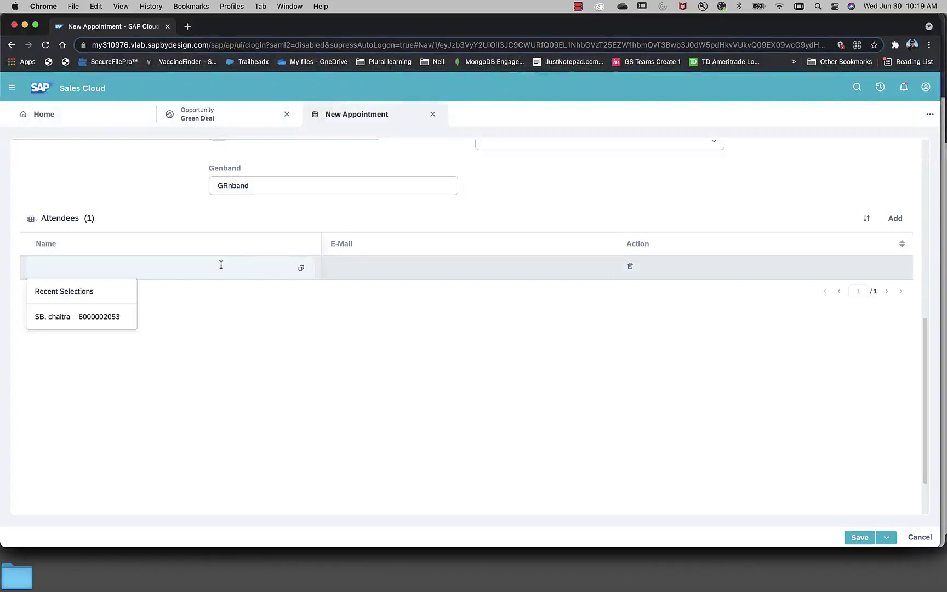
left_click(58, 319)
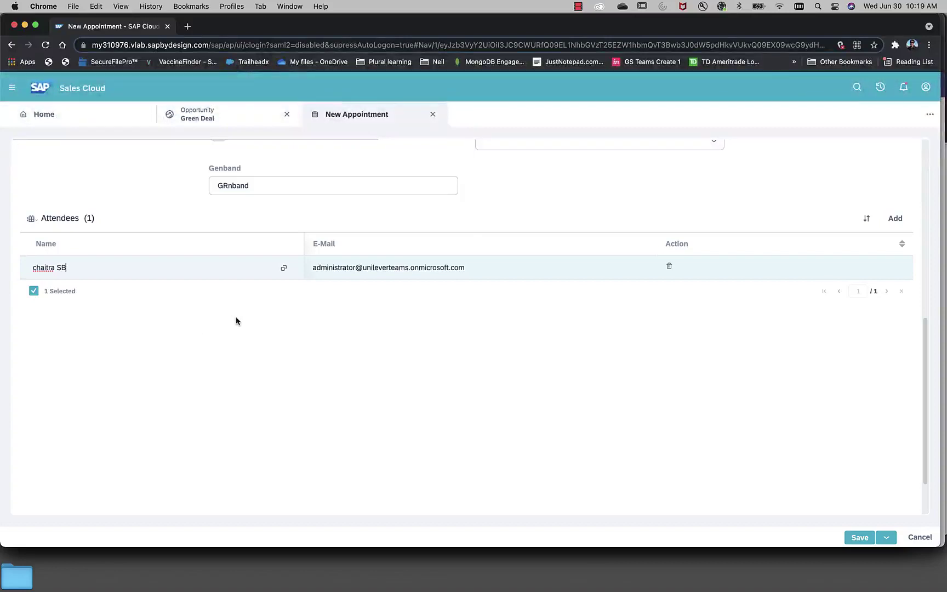
left_click(862, 540)
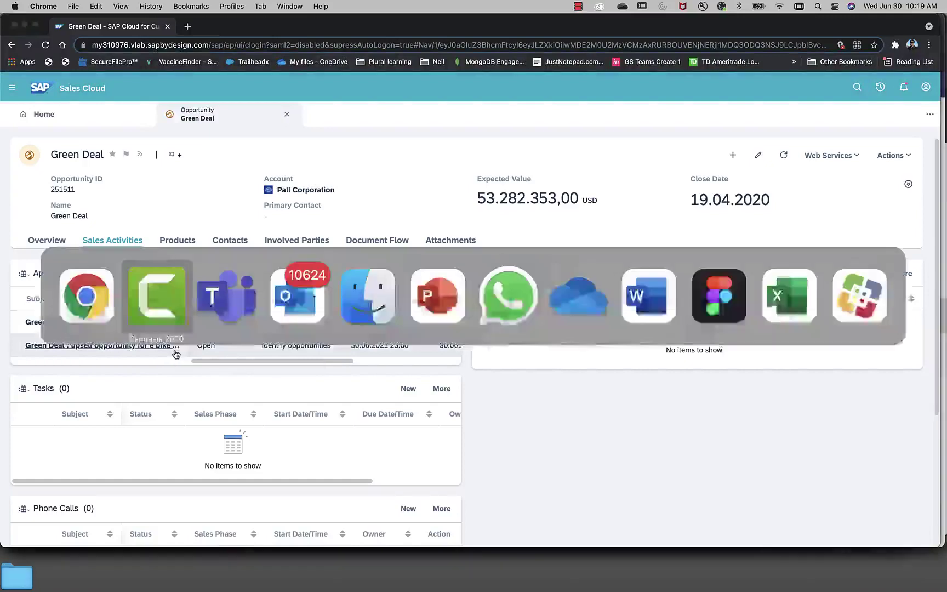
- Once the upsell appointment is saved, switch over to Microsoft Teams
key("super+Tab")
key("super+Tab")
- Open the details of the Wednesday 30 June upsell meeting from the Teams calendar
key("Tab")
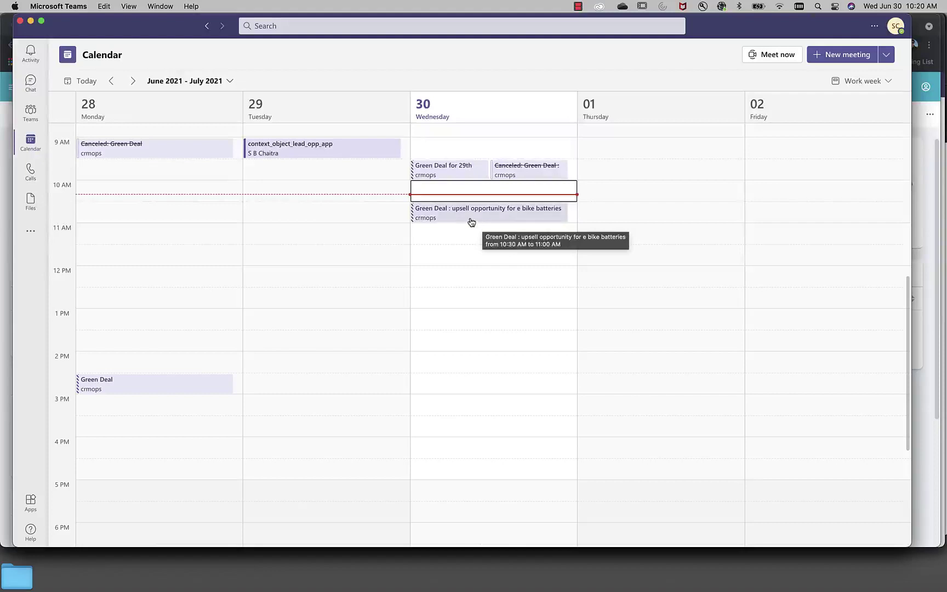
left_click(475, 214)
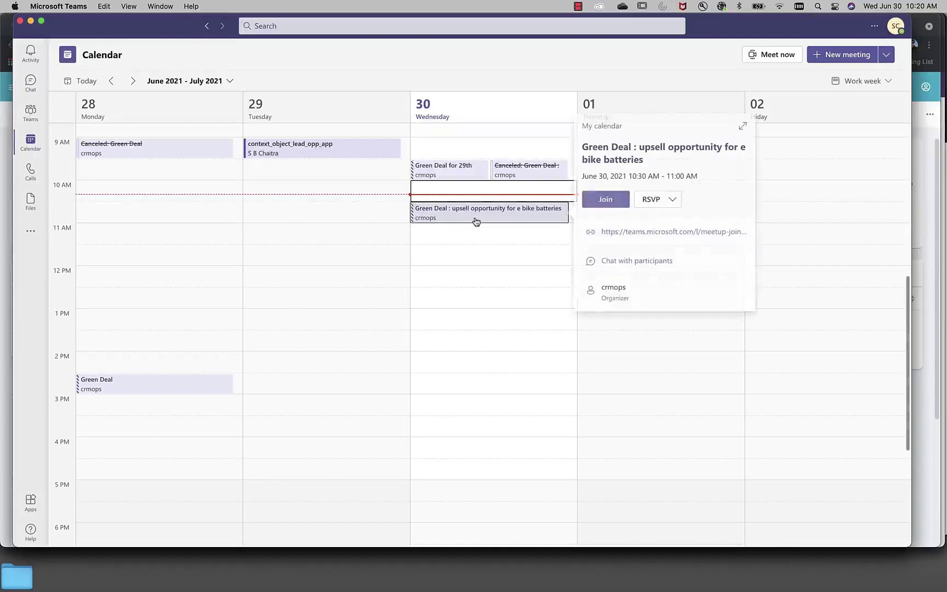
double_click(476, 214)
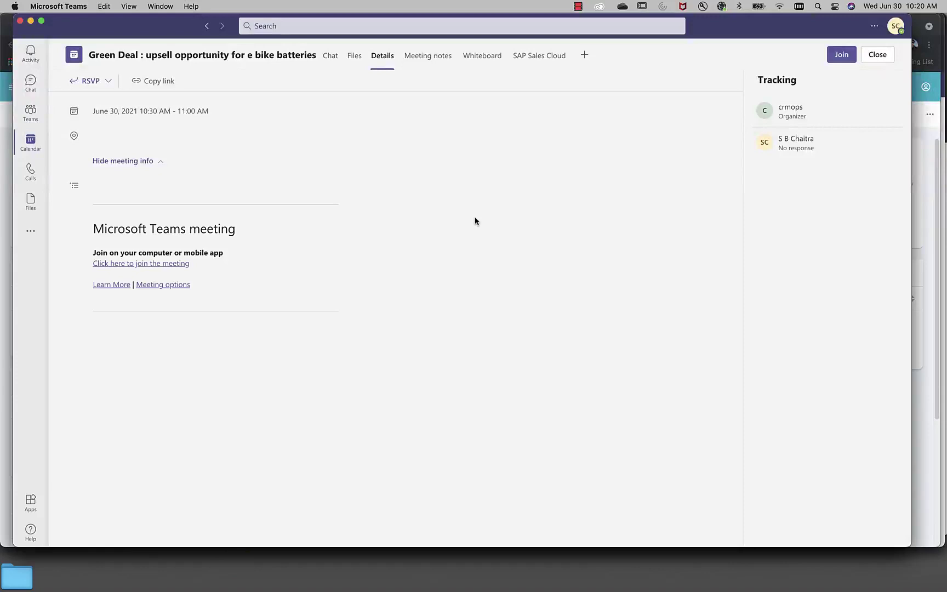
- View Green Deal in the meeting's SAP Sales Cloud tab, then close it and return to Sales Cloud Home
left_click(530, 57)
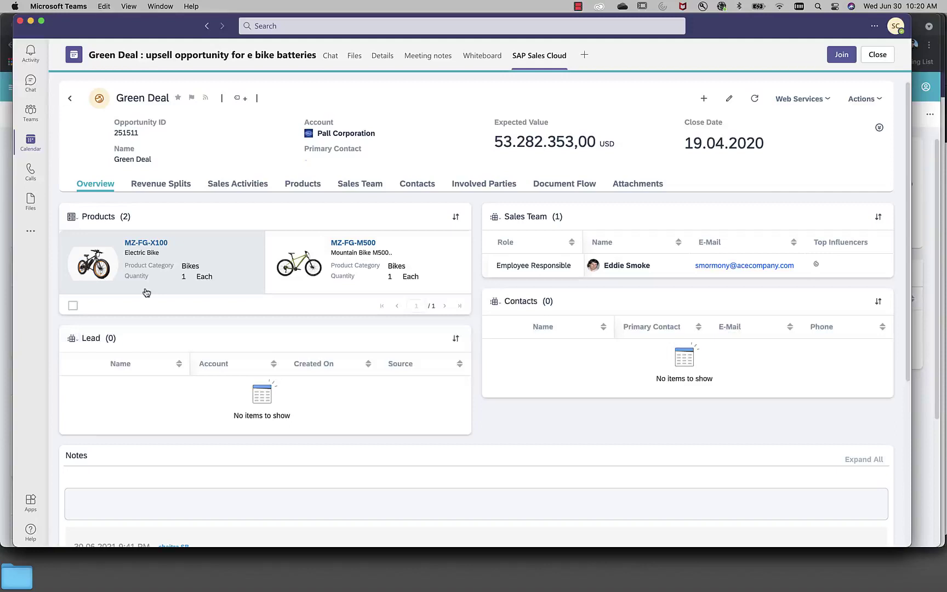
left_click(878, 55)
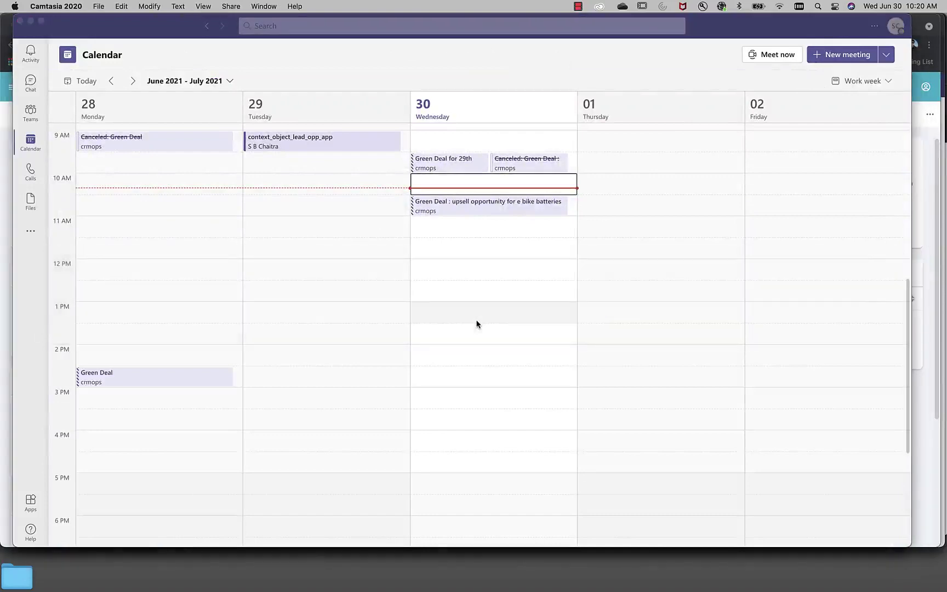
key("super+Tab")
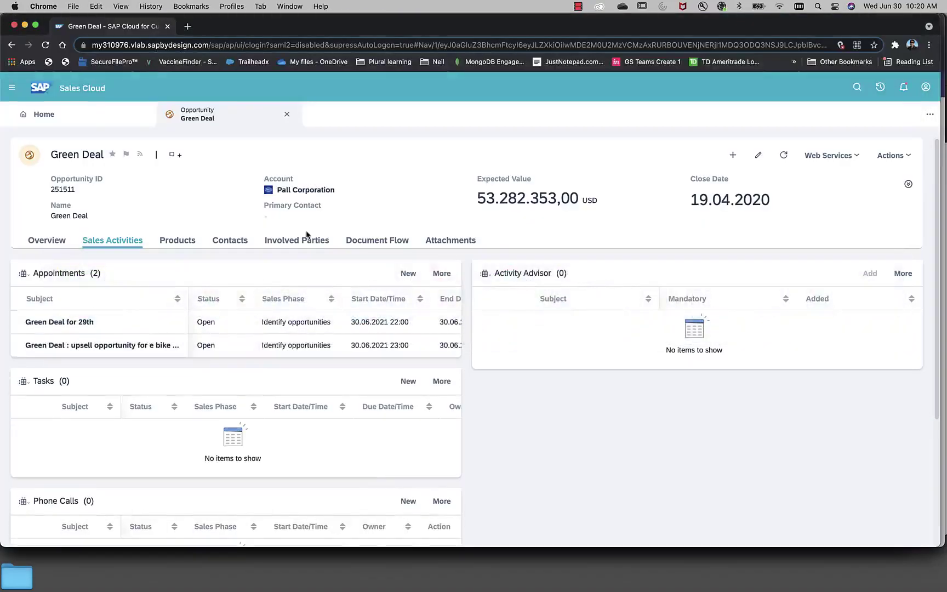
left_click(70, 124)
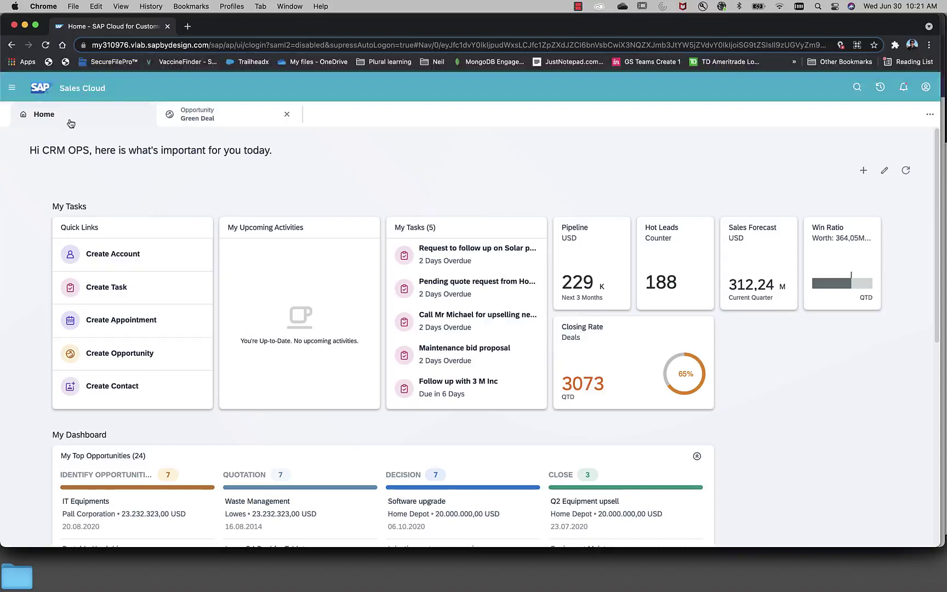
- Refresh the dashboard so My Upcoming Activities lists the e bike batteries upsell at 23:00
left_click(906, 174)
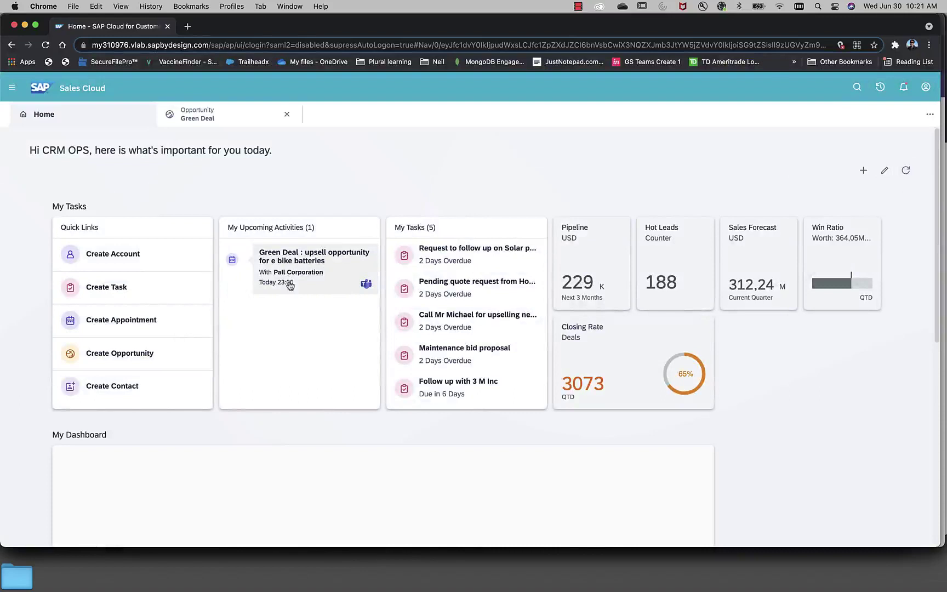
left_click(336, 254)
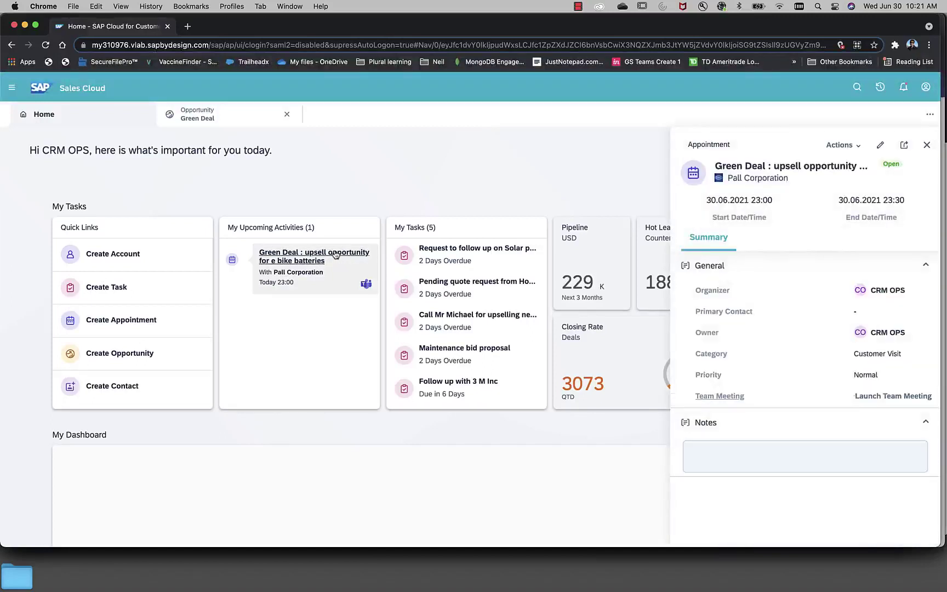
left_click(927, 146)
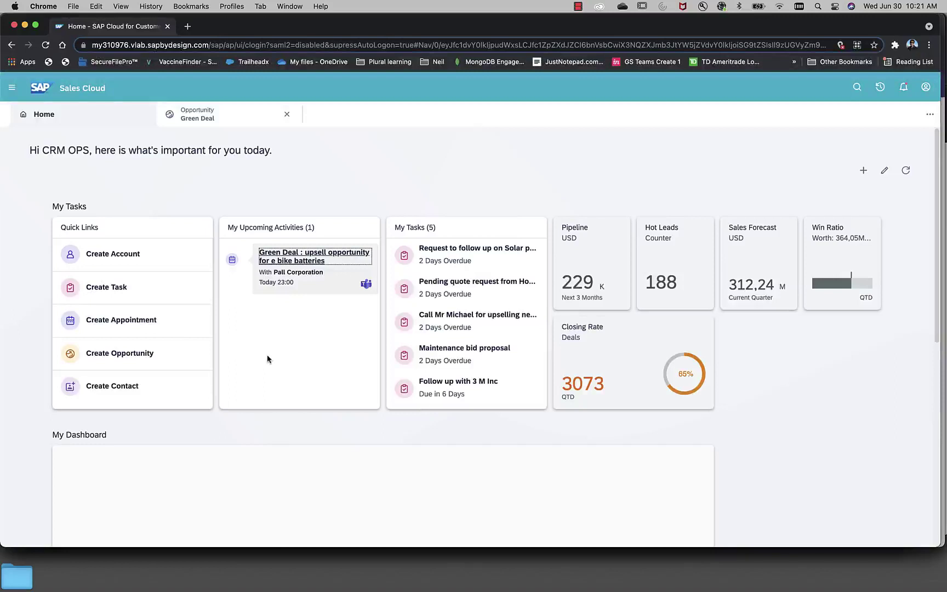
- Launch the Green Deal upsell meeting from the appointment in the Teams app and join with the microphone off
left_click(366, 284)
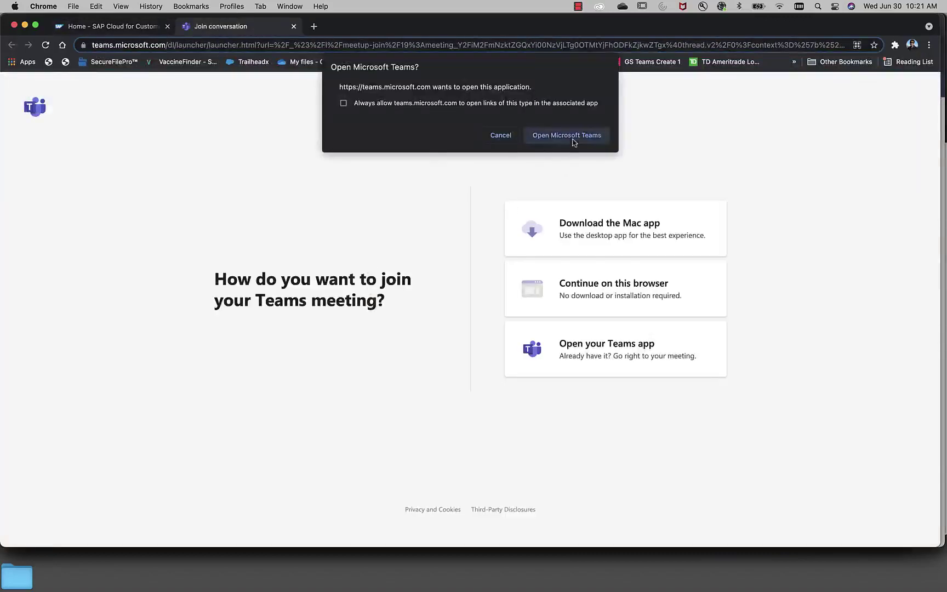
left_click(571, 139)
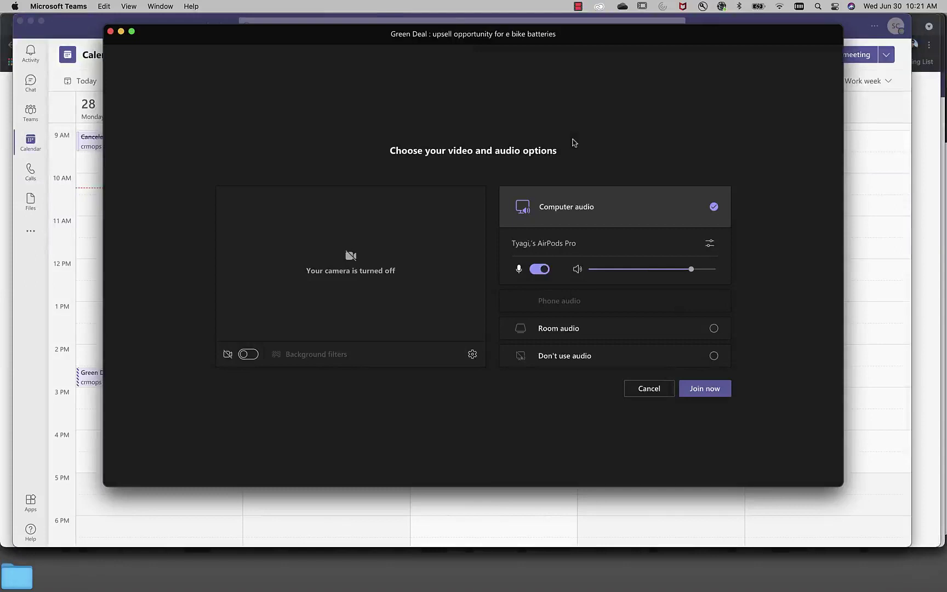
left_click(539, 270)
left_click(544, 272)
left_click(716, 393)
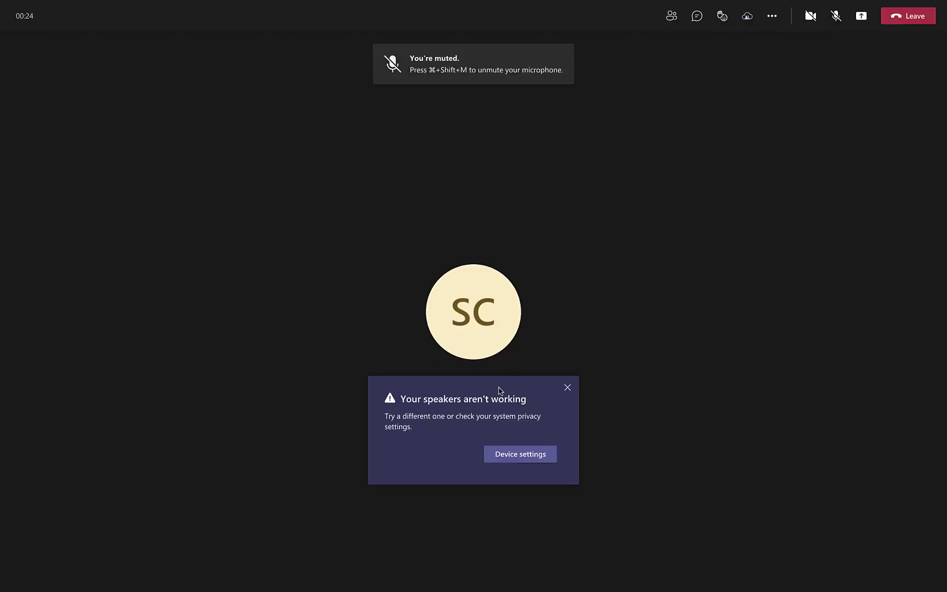
- Sign in to the meeting's SAP Sales Cloud panel and show Green Deal's products: Electric Bike and Mountain Bike M500
left_click(568, 388)
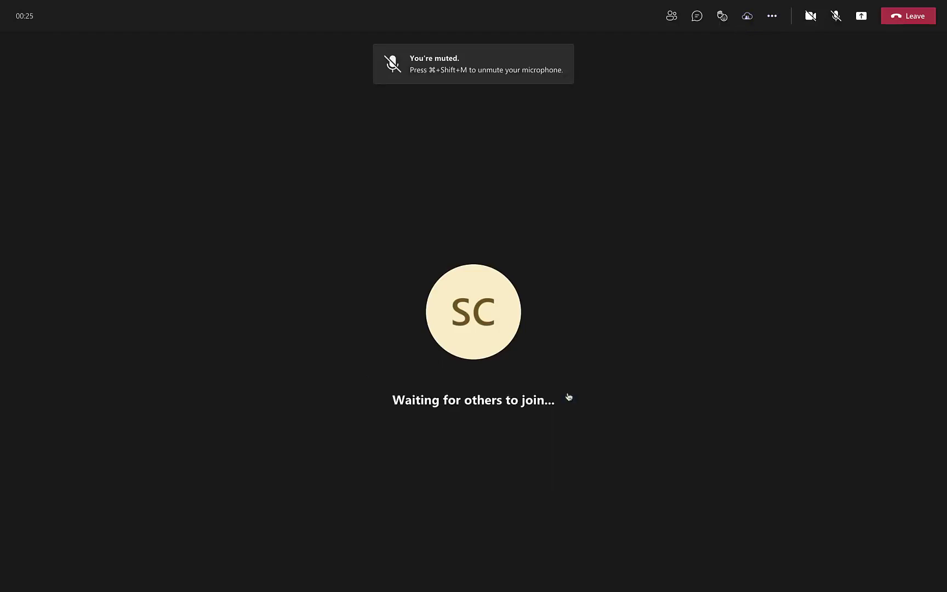
left_click(748, 22)
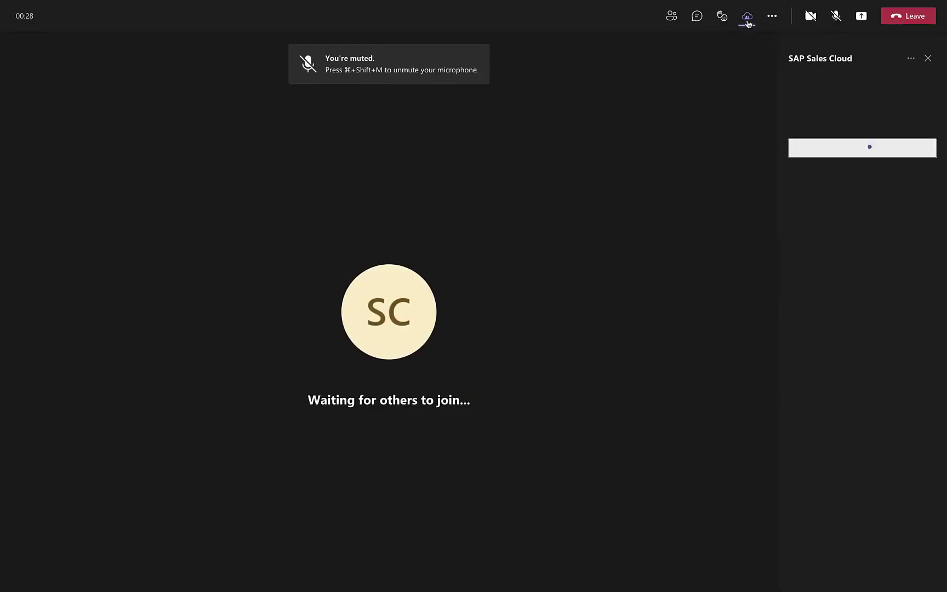
left_click(862, 383)
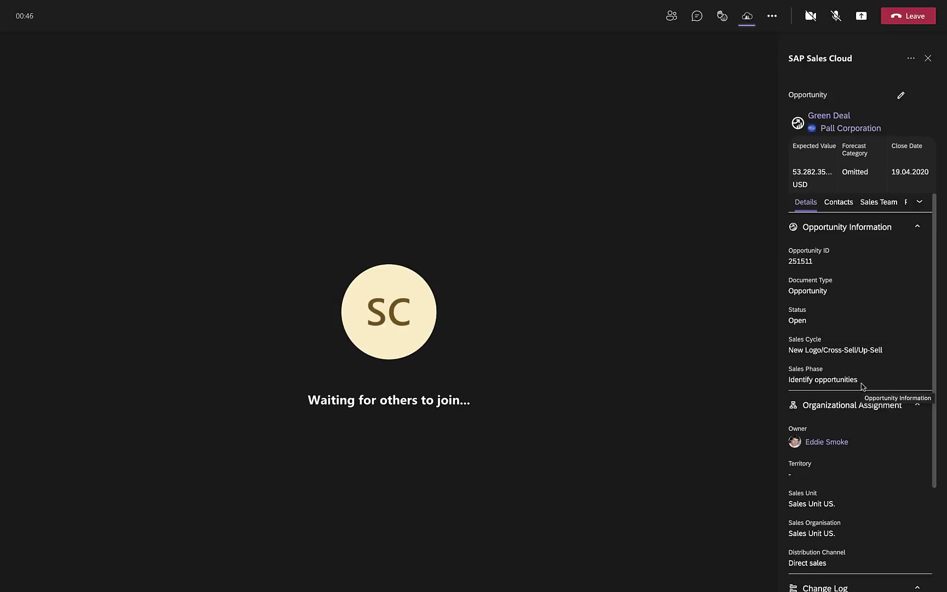
left_click(877, 208)
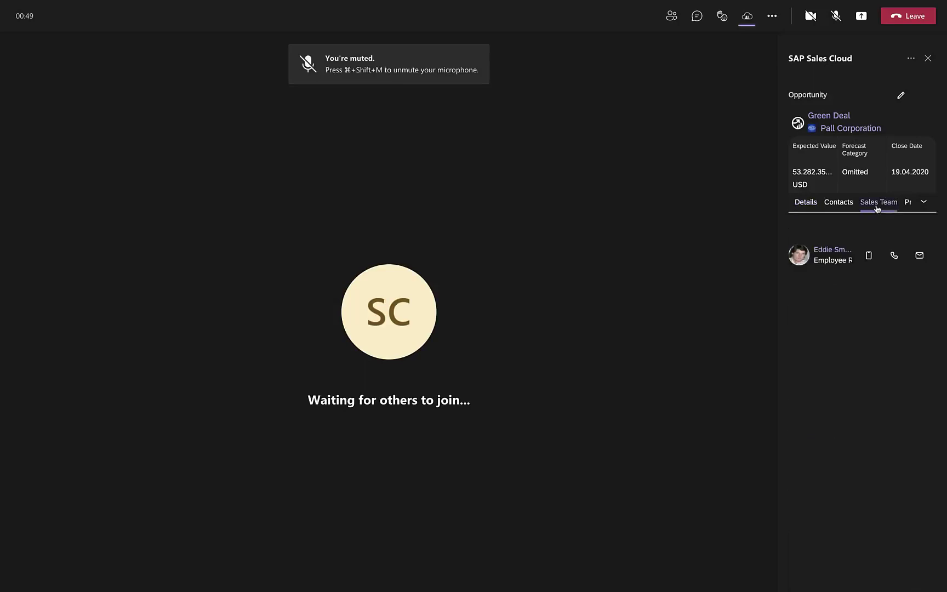
left_click(908, 203)
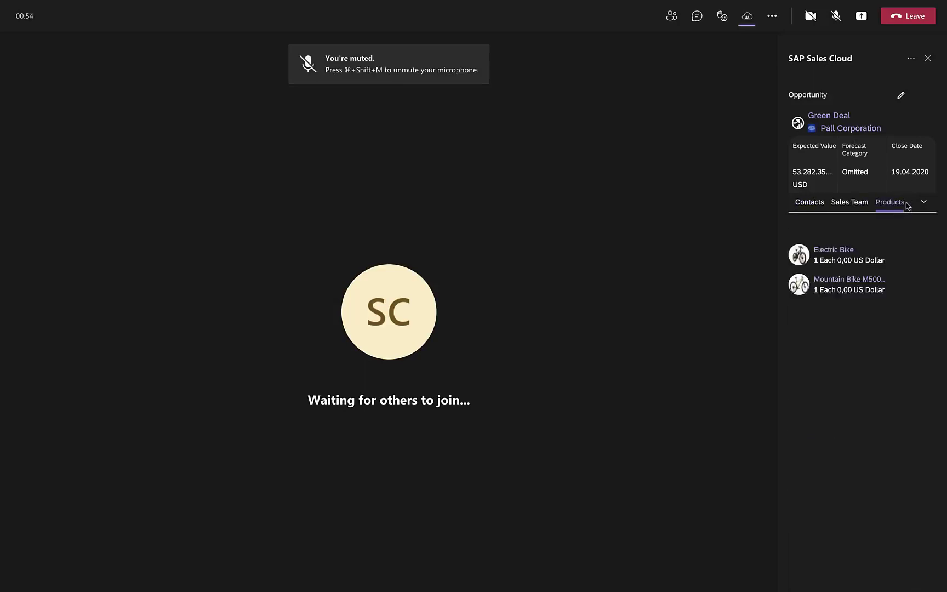
- Edit Green Deal, replacing Expected Value's last two digits with 60 to get 53.282.603,00 USD
left_click(902, 97)
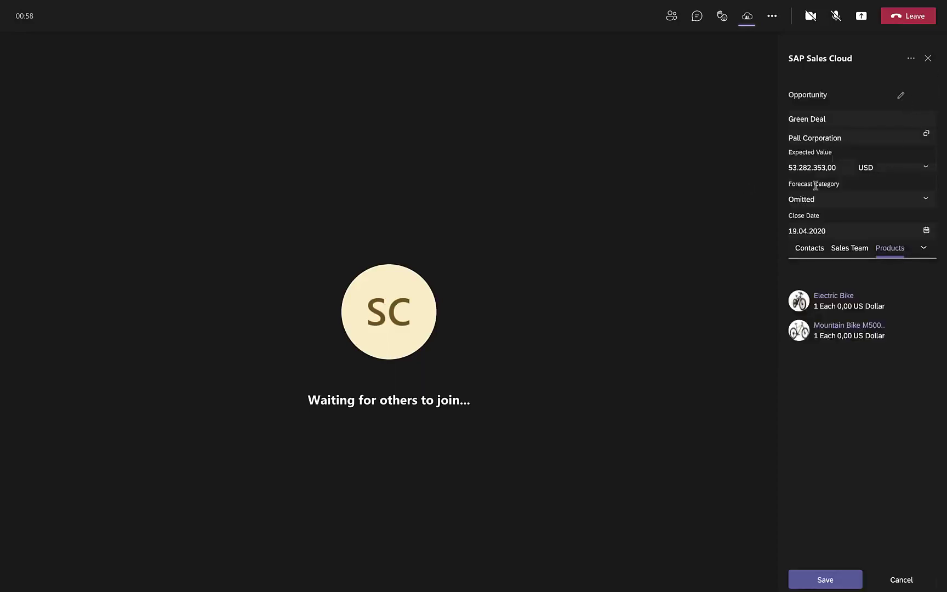
left_click(822, 167)
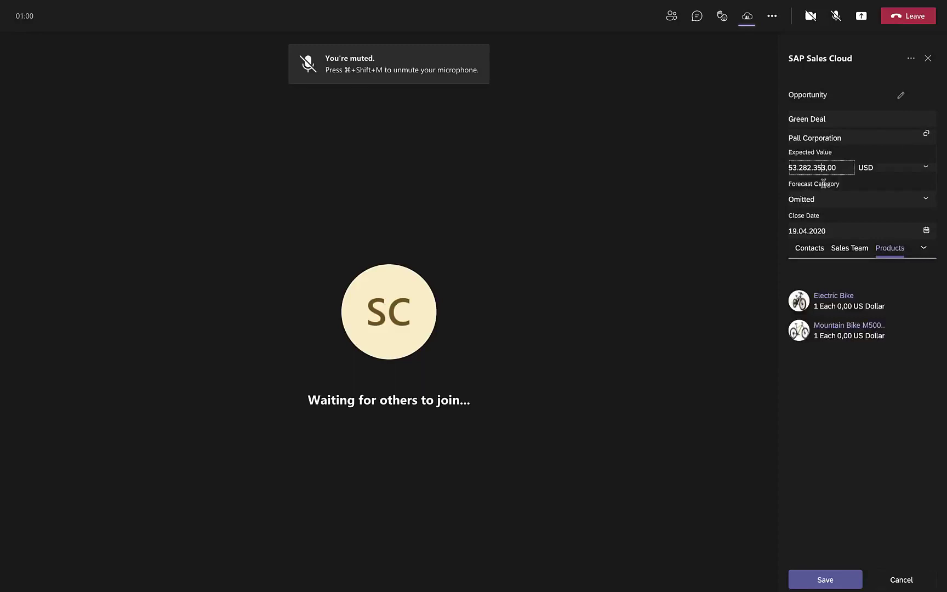
key("BackSpace")
key("BackSpace")
type("60")
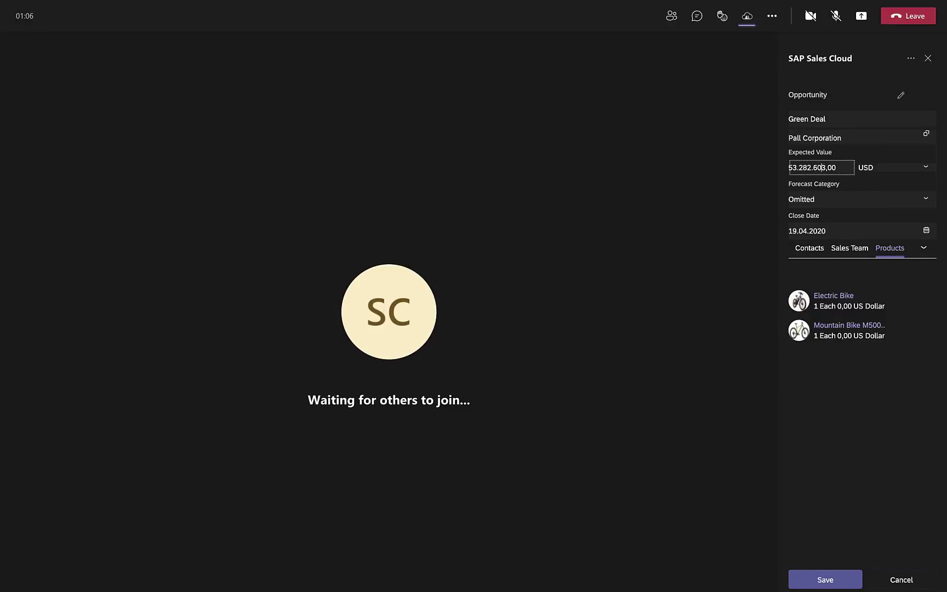
- Save the note 'Conversation went very well. looking forward to sign the deal' with the new value, then leave the meeting
left_click(924, 248)
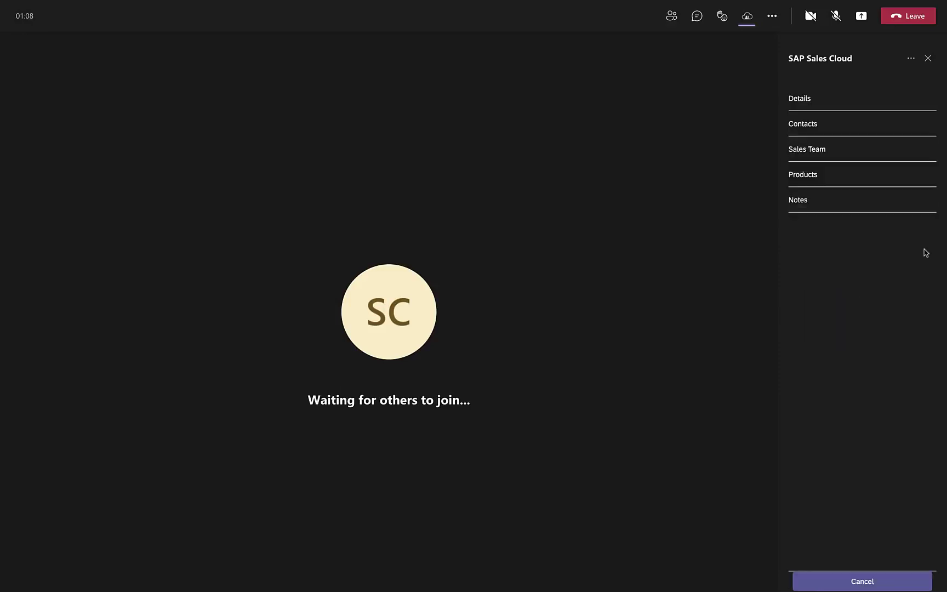
left_click(797, 204)
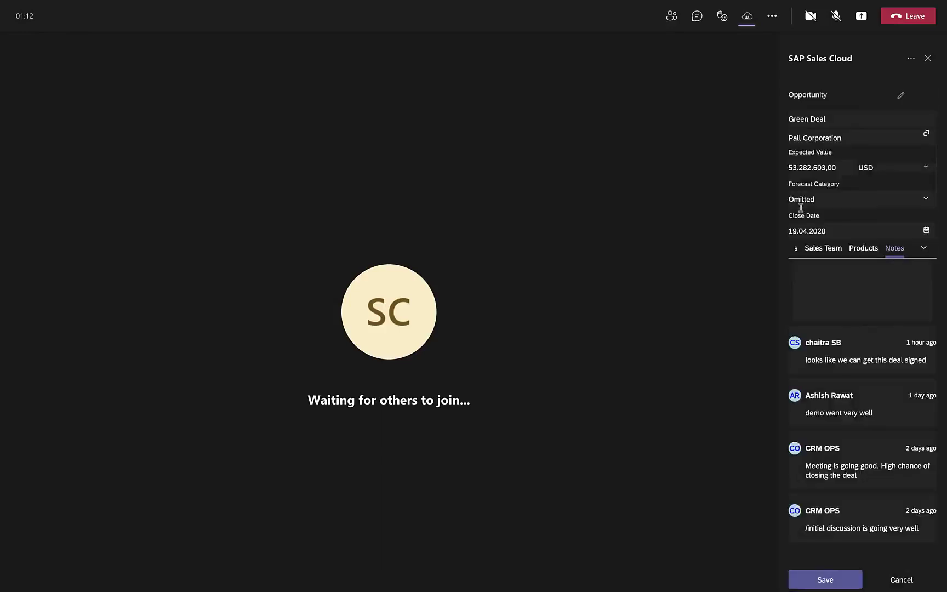
left_click(852, 287)
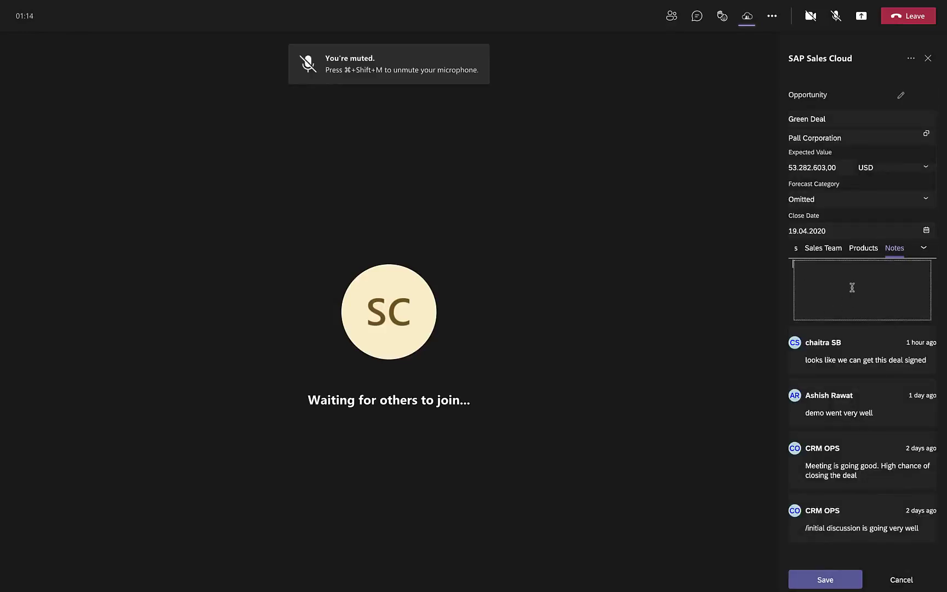
type("Conversation went very well. looking forward to sign the deal")
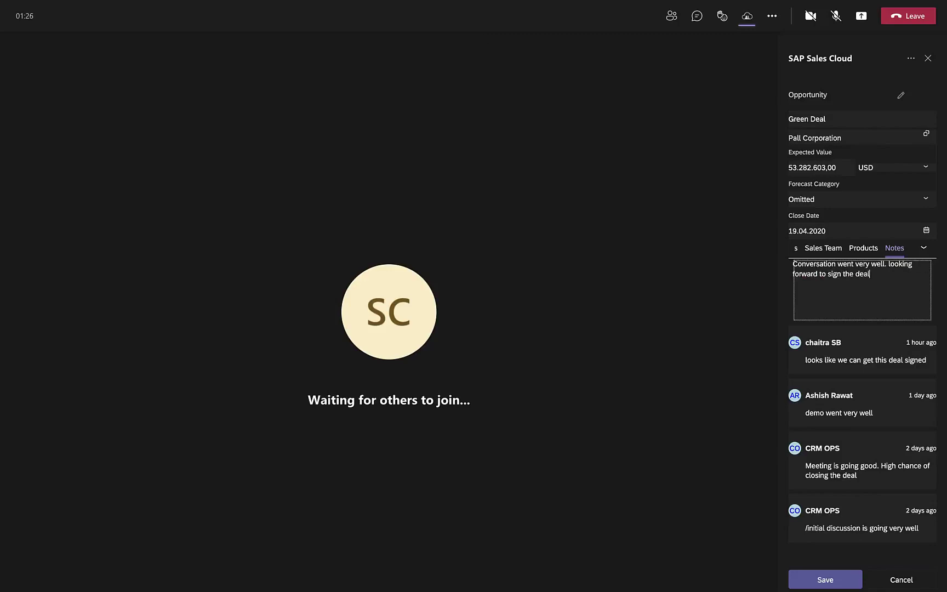
left_click(821, 580)
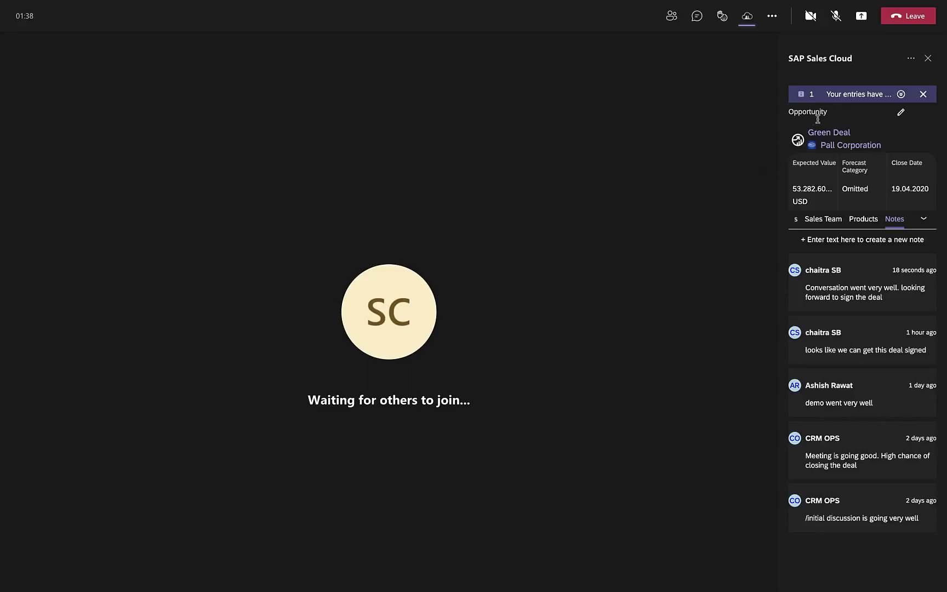
left_click(913, 16)
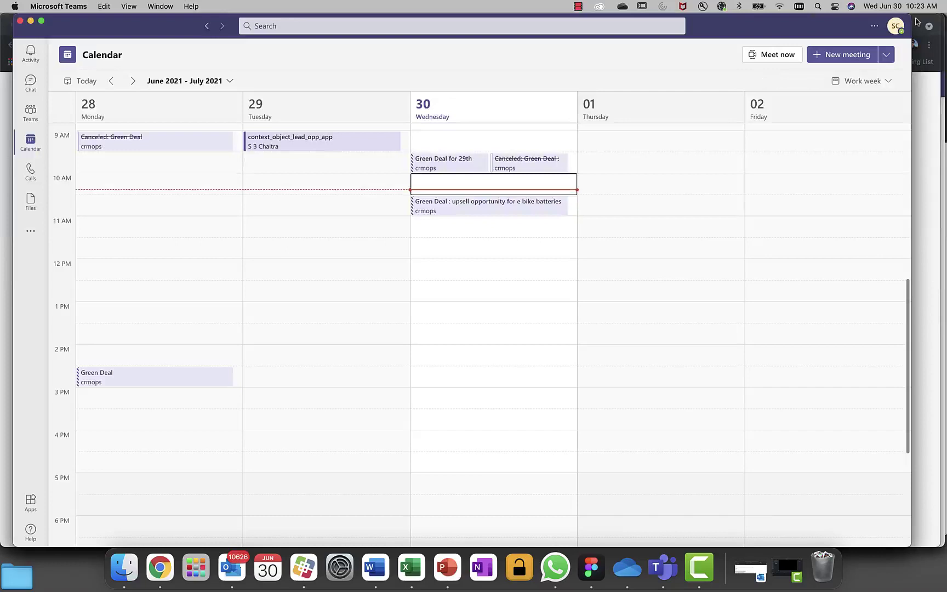
- Bring Chrome back to the front on the SAP Sales Cloud home tab
left_click(917, 22)
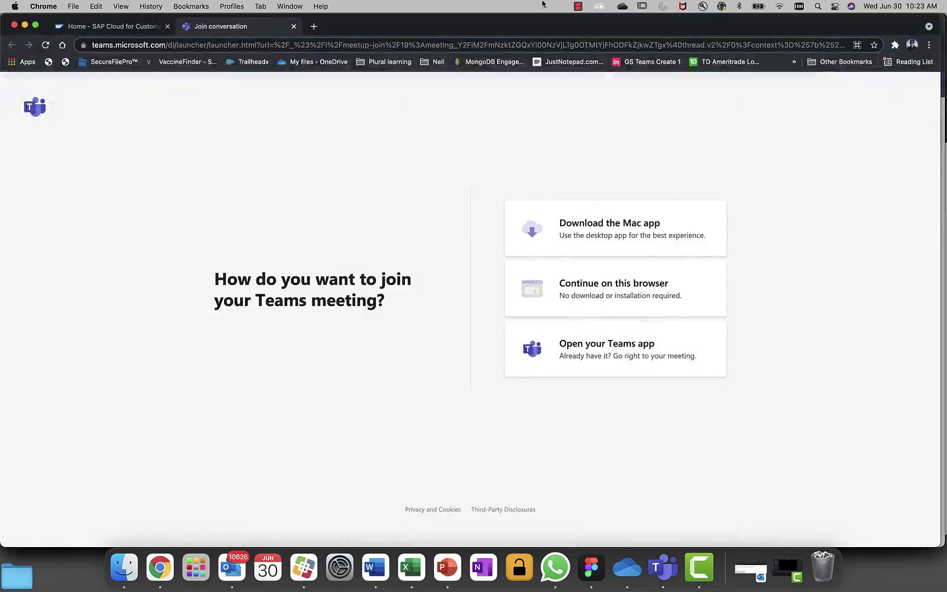
left_click(108, 23)
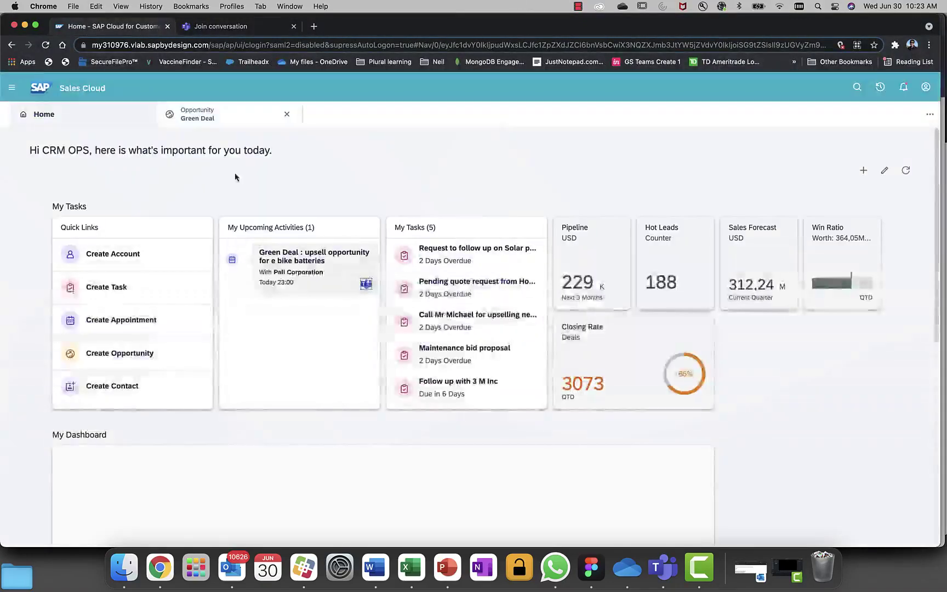
- Reopen and refresh Green Deal, confirming 53.282.603,00 USD and the 'Conversation went very well' note in Overview
left_click(193, 120)
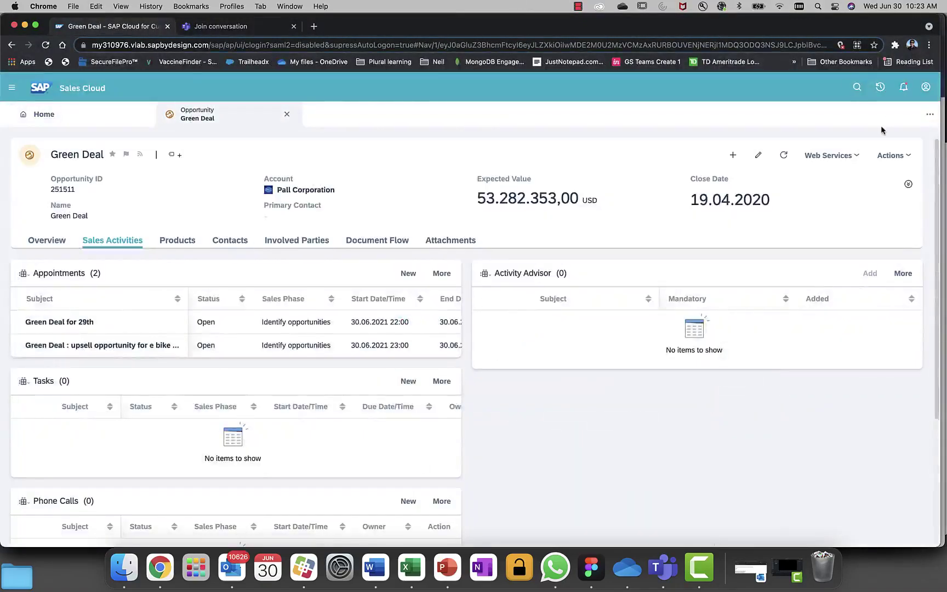
left_click(784, 156)
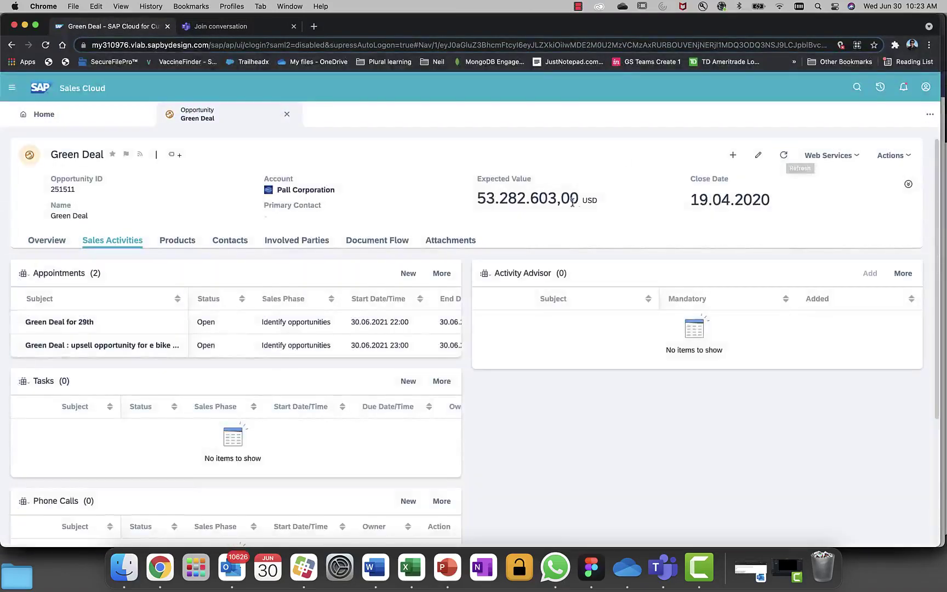
scroll(406, 378, "down", 1)
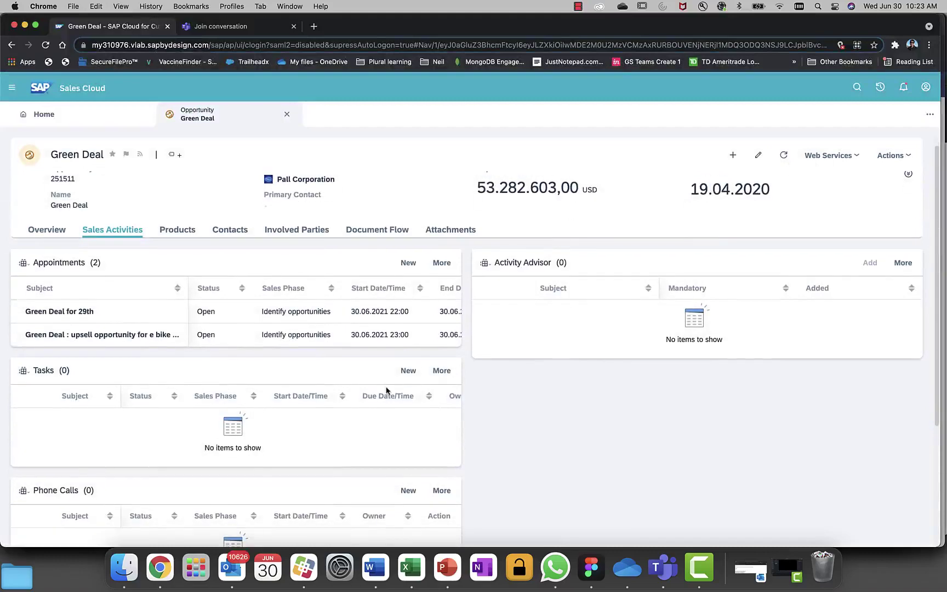
left_click(49, 230)
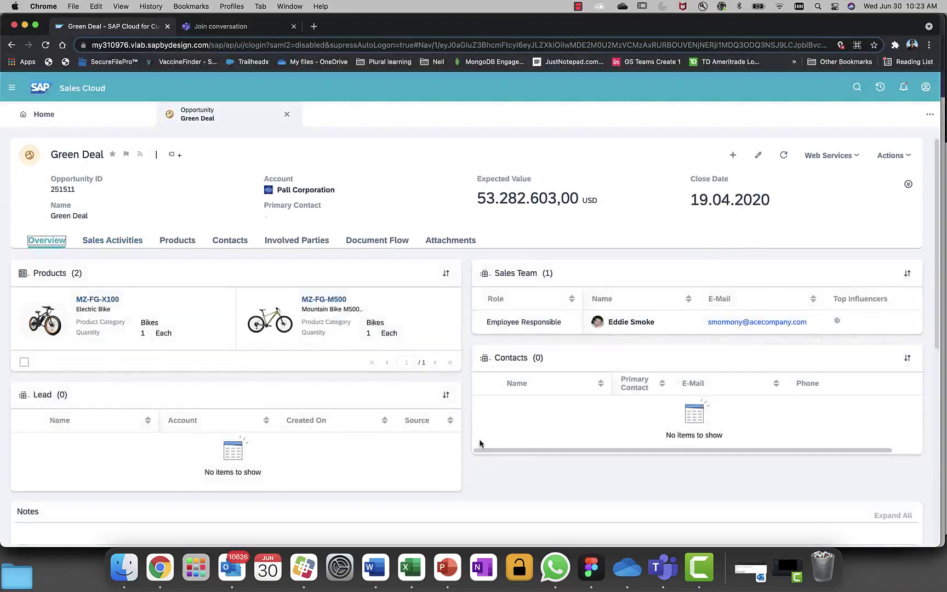
scroll(477, 443, "down", 5)
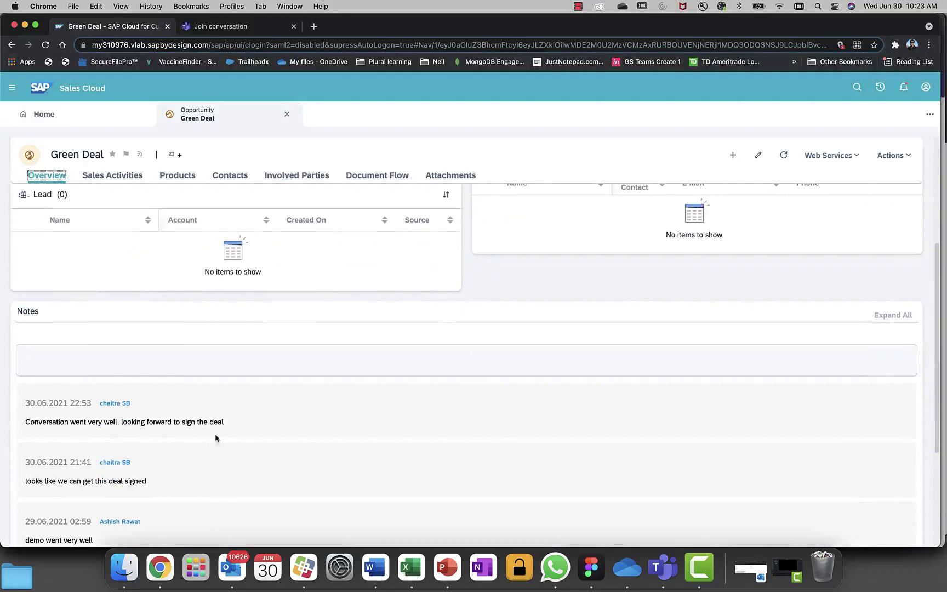
left_click(293, 364)
scroll(293, 364, "up", 5)
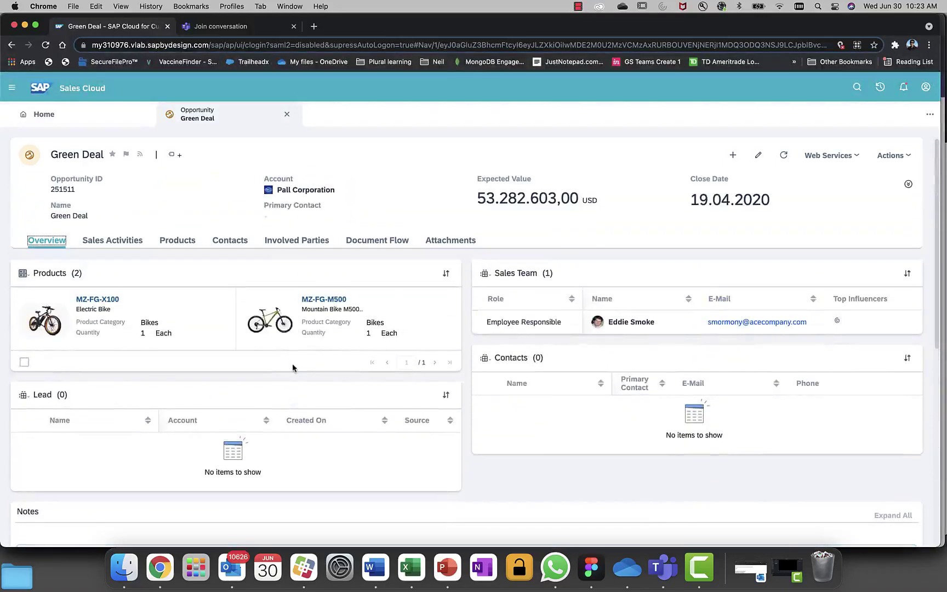